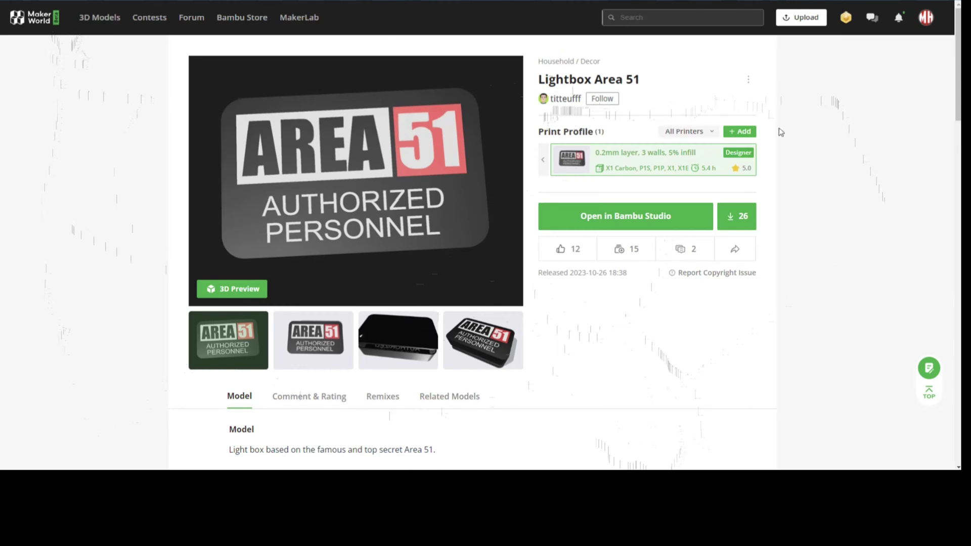
Import the Lightbox Area 51 model from MakerWorld into Bambu Studio
click(641, 221)
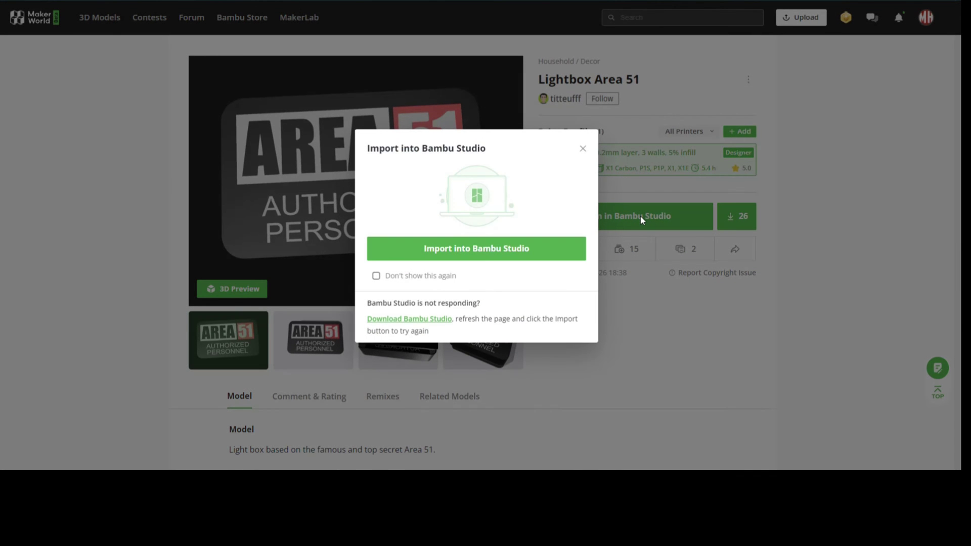
click(495, 250)
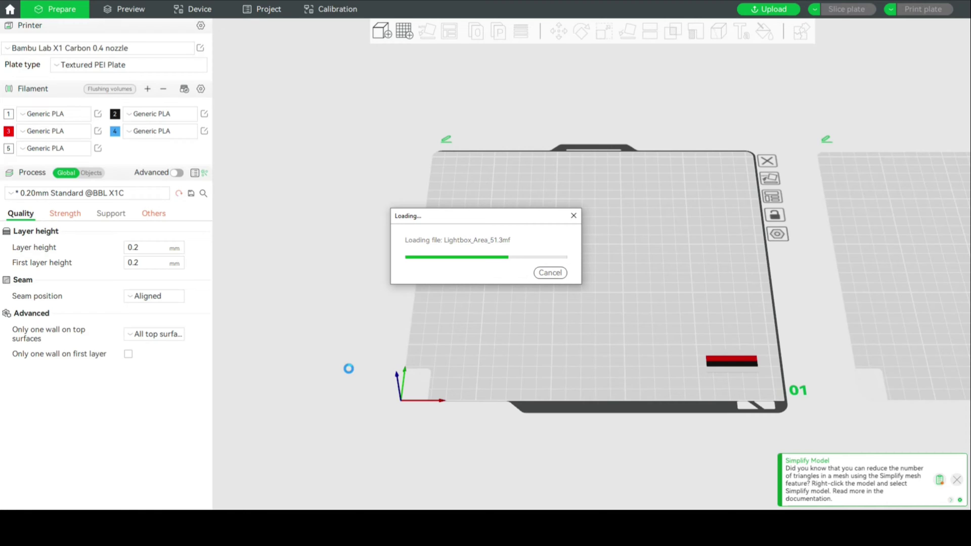
Orbit and zoom the view to inspect the flat black base plate on plate 2
drag(489, 407, 533, 364)
drag(324, 343, 318, 301)
scroll(389, 289, up, 3)
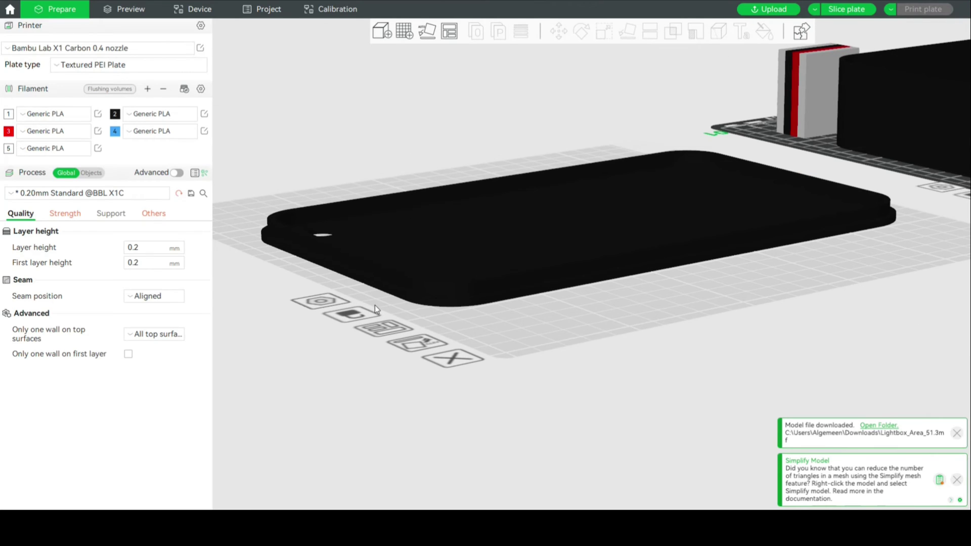
drag(422, 325, 466, 336)
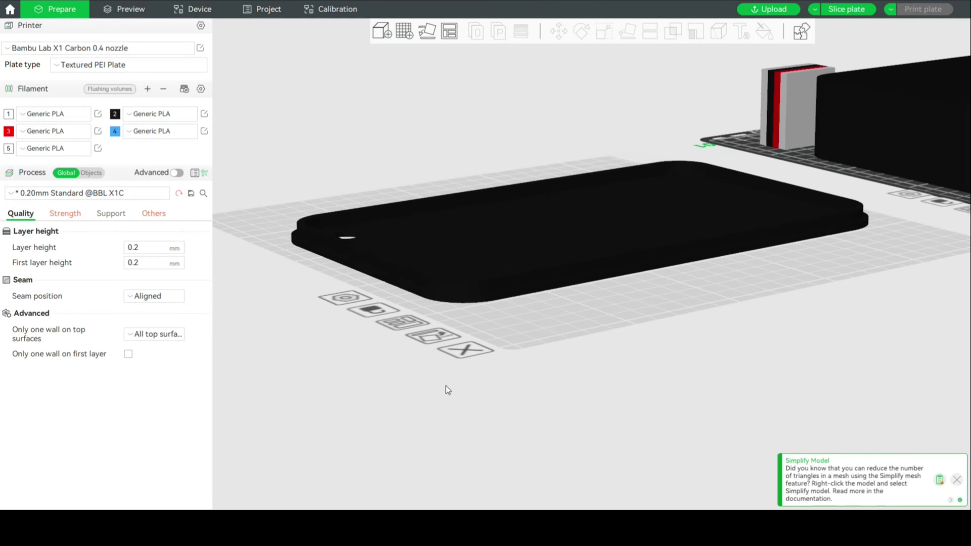
scroll(516, 369, down, 2)
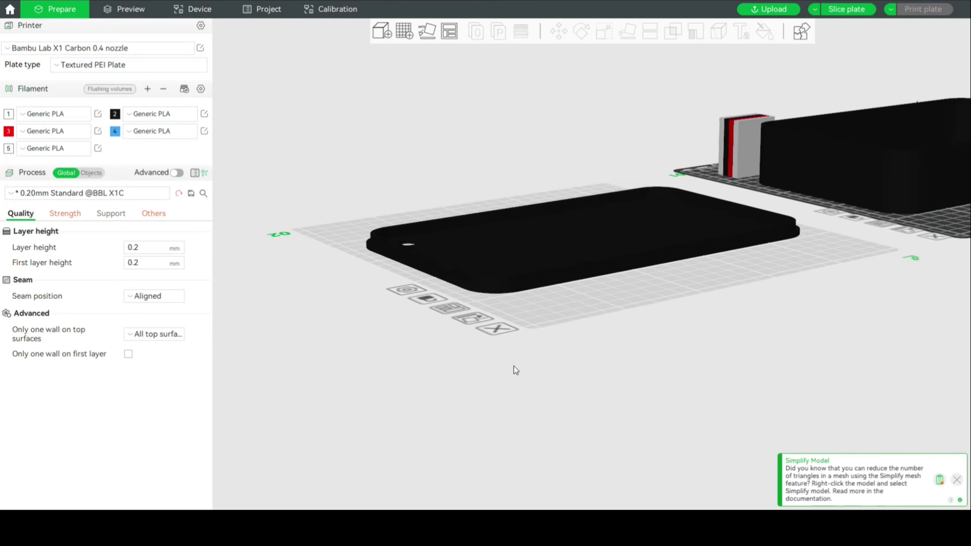
Select the Corps_39_(1) base plate and centre it in a top-down view
click(629, 249)
scroll(689, 313, down, 2)
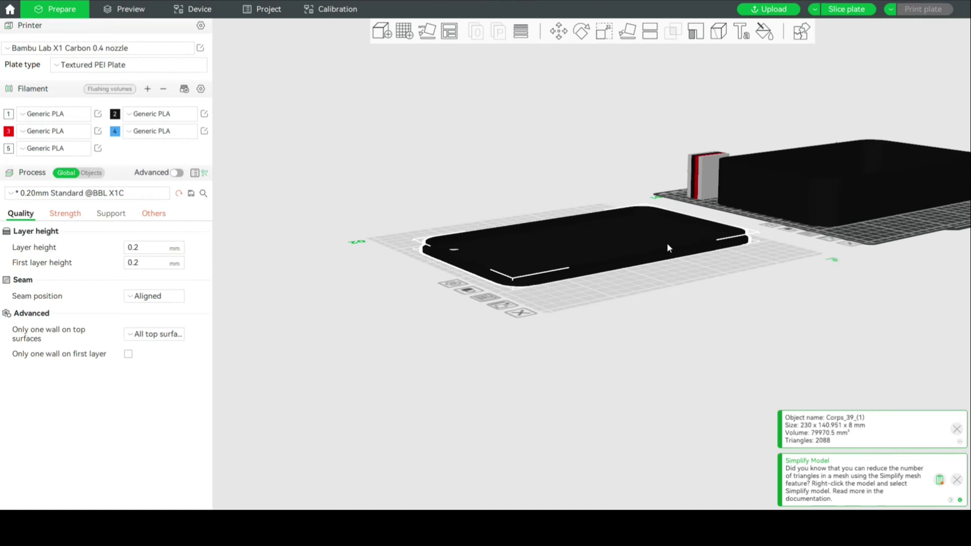
scroll(596, 340, up, 1)
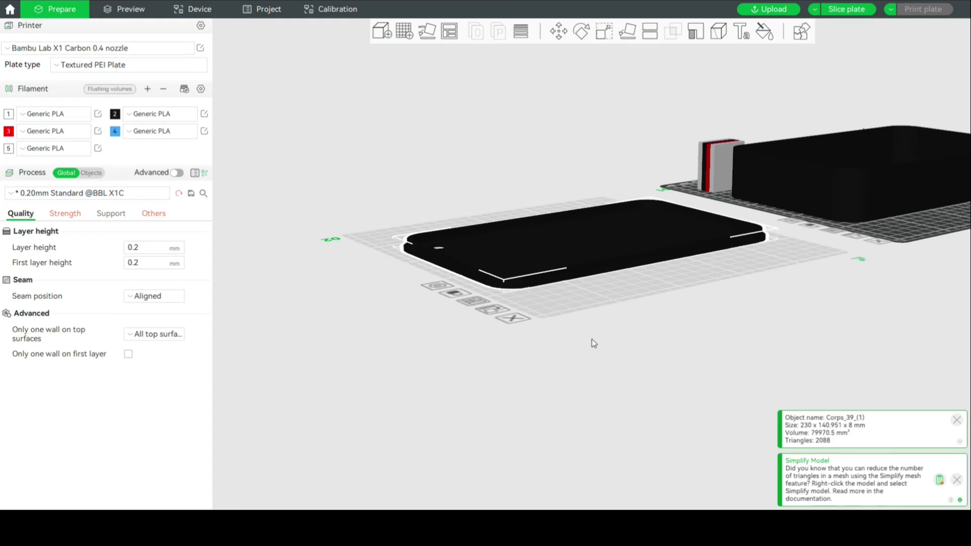
drag(453, 357, 465, 372)
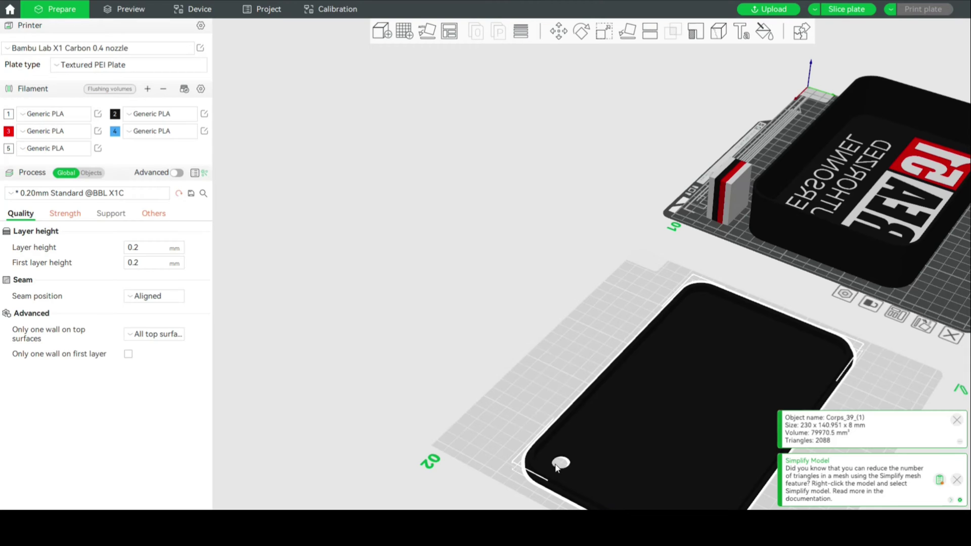
scroll(403, 401, down, 1)
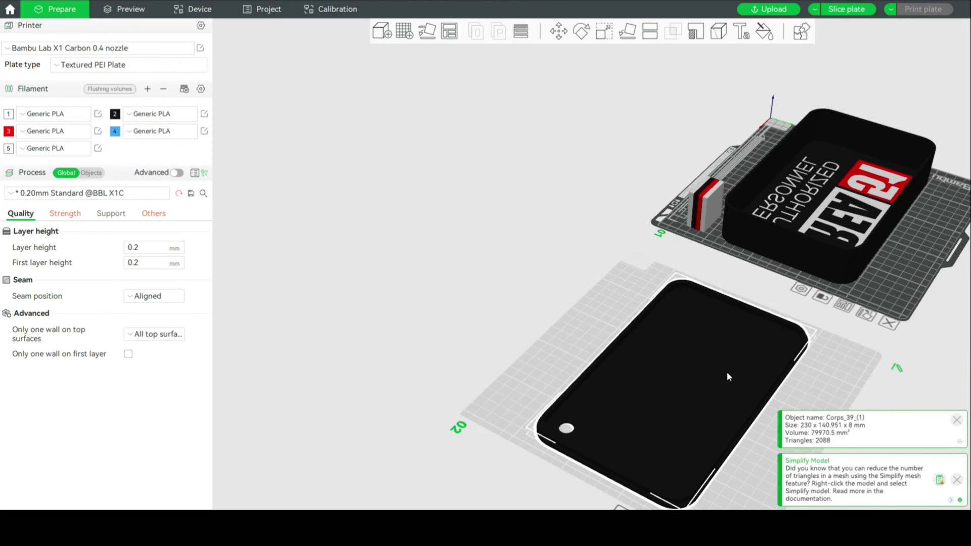
middle_drag(483, 320, 281, 198)
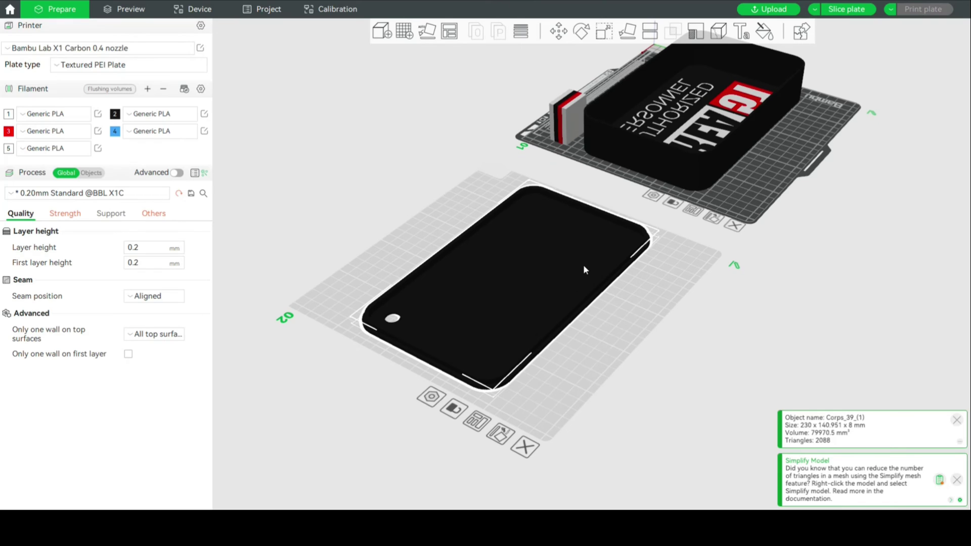
Add a Sphere negative part to the Corps_39_(1) object
right_click(524, 262)
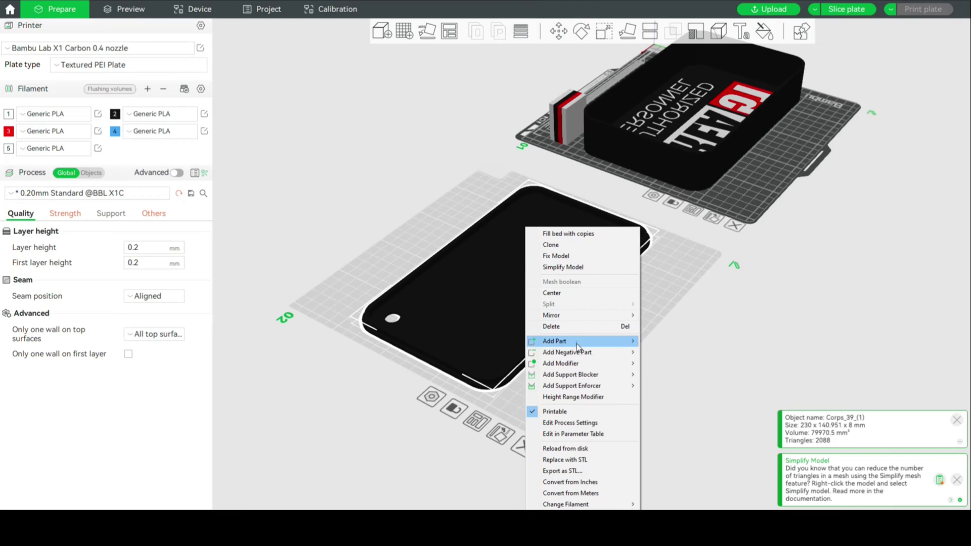
mouse_move(596, 354)
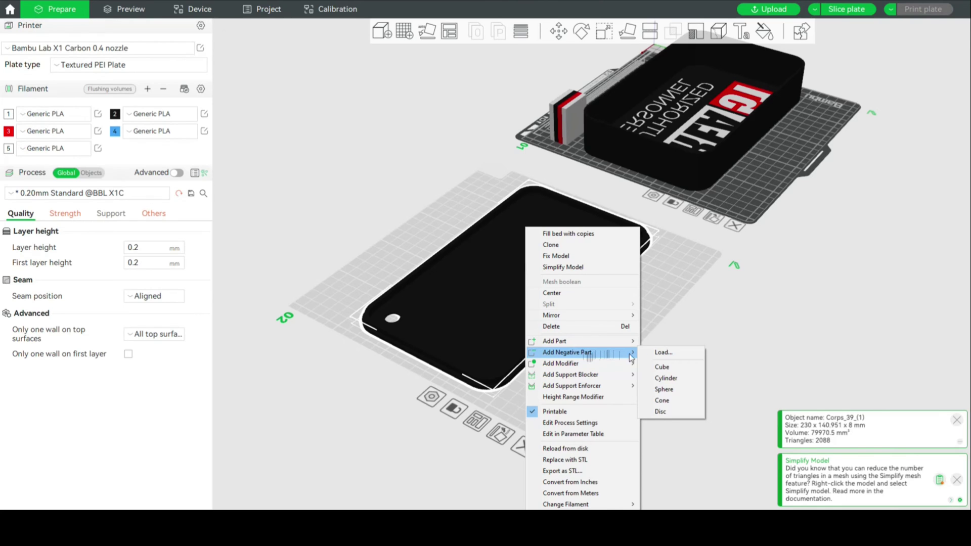
click(675, 389)
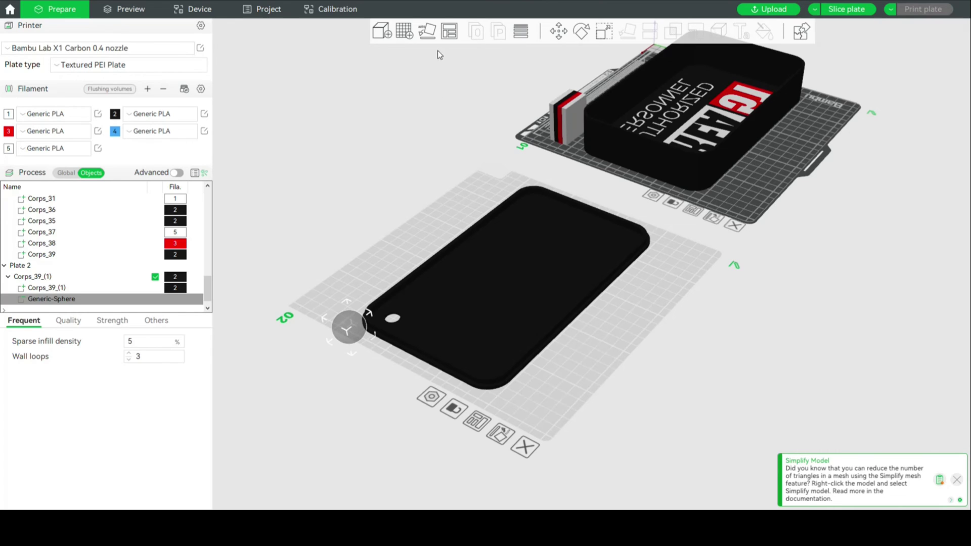
Move the Generic-Sphere onto the plate at X -26.69, Y 33.06, Z 8.80
click(557, 32)
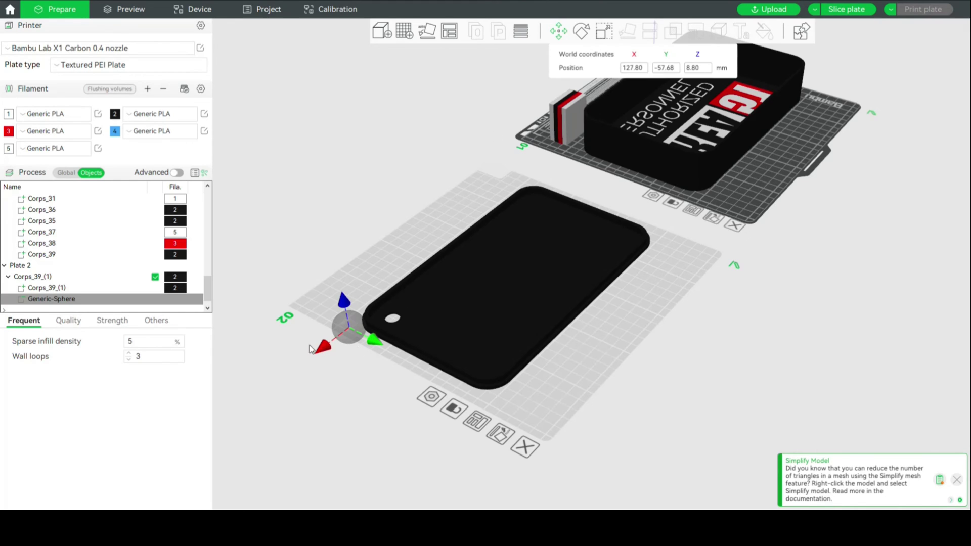
drag(322, 354, 609, 286)
scroll(615, 342, up, 4)
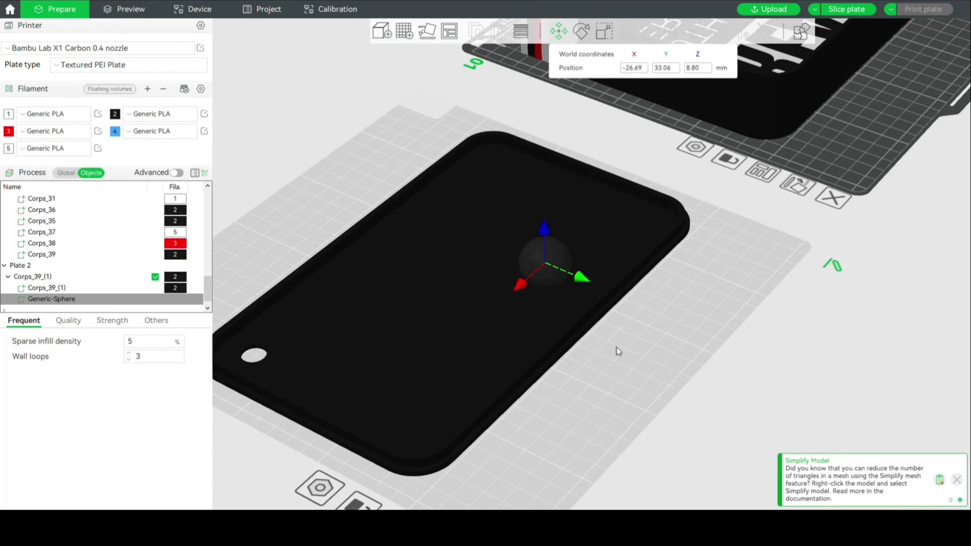
scroll(632, 349, up, 3)
drag(606, 275, 569, 396)
scroll(571, 396, up, 3)
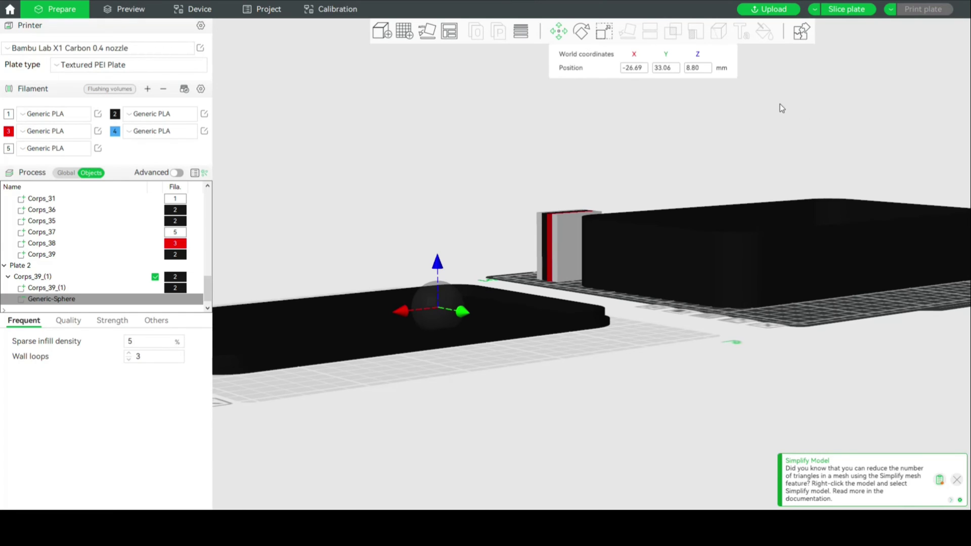
click(461, 280)
click(429, 290)
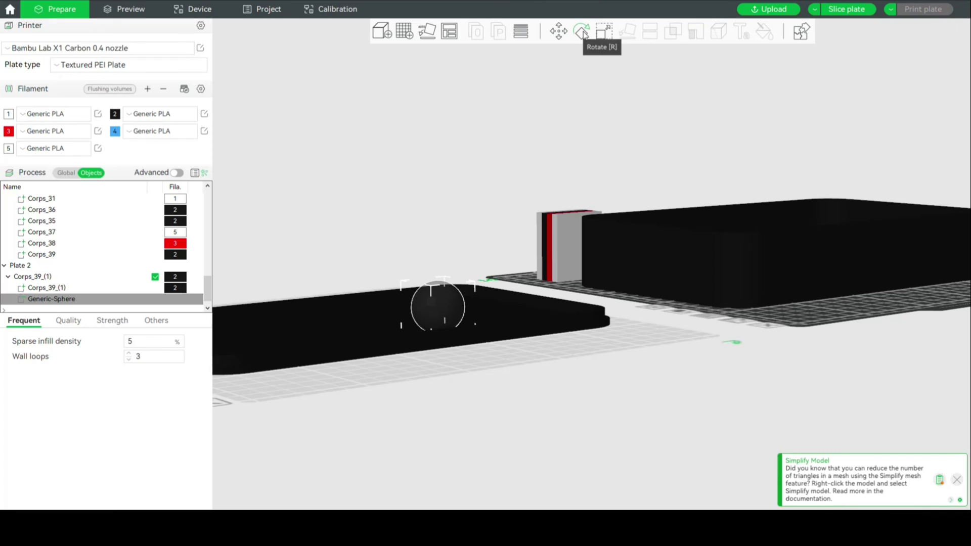
Scale the Generic-Sphere uniformly to 10 x 10 x 10 mm (39.06%)
click(603, 33)
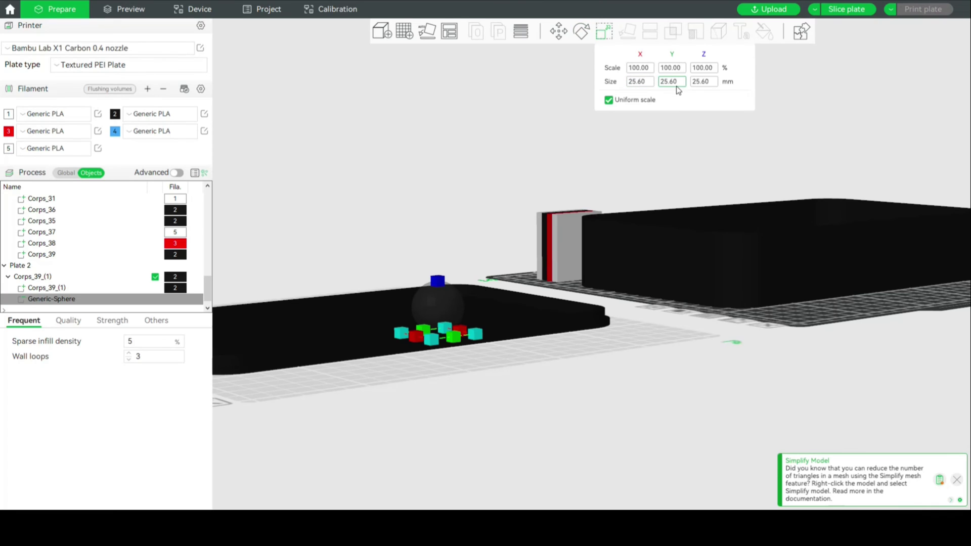
click(680, 82)
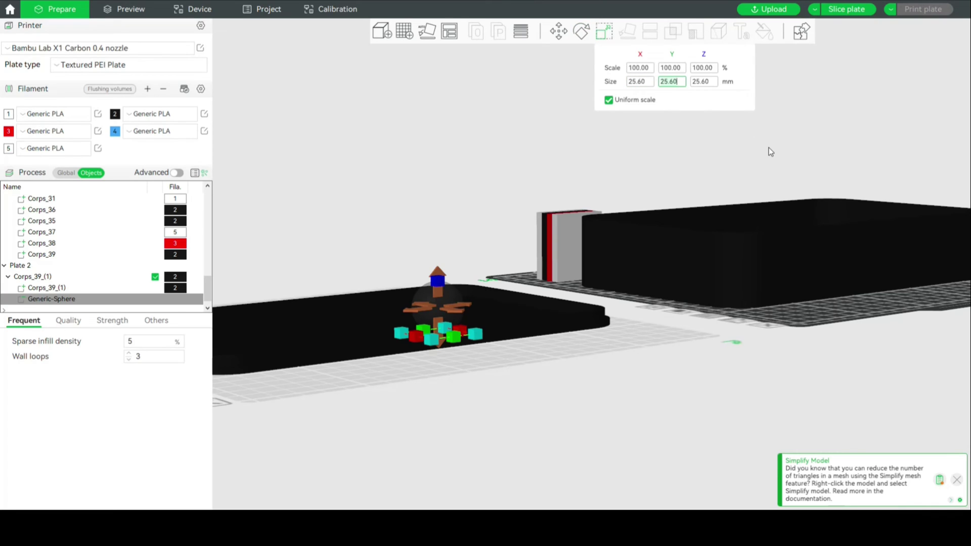
key(BackSpace)
key(BackSpace)
key(BackSpace)
key(BackSpace)
key(BackSpace)
text(10)
key(Return)
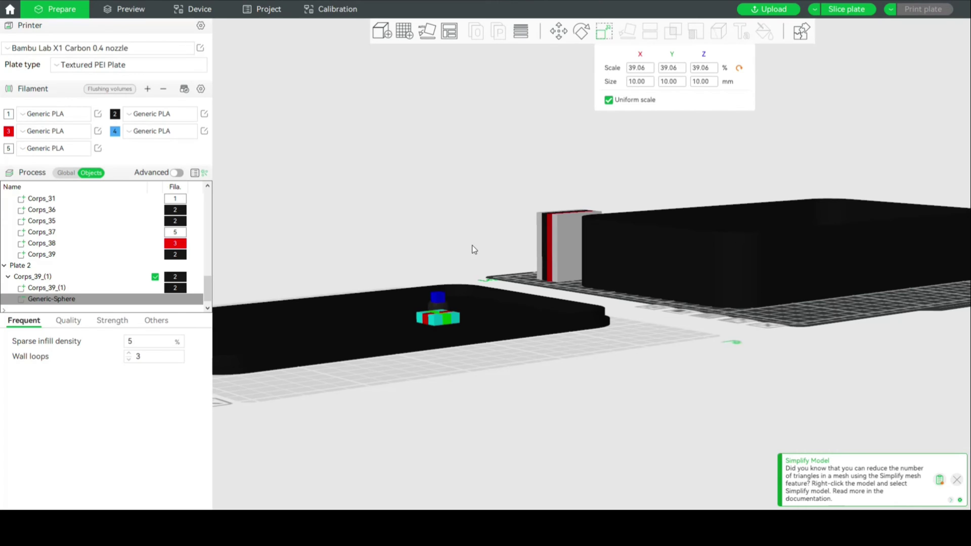
scroll(465, 252, up, 2)
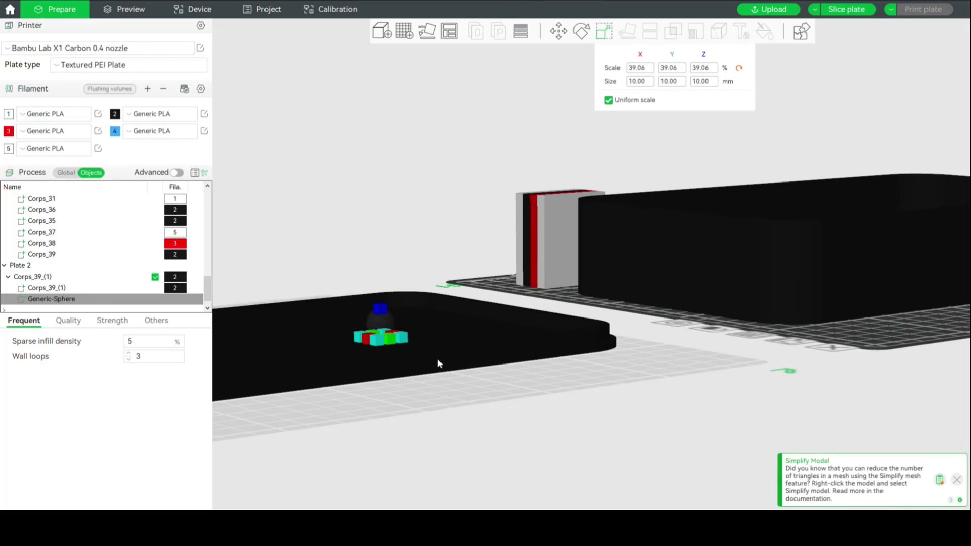
click(555, 120)
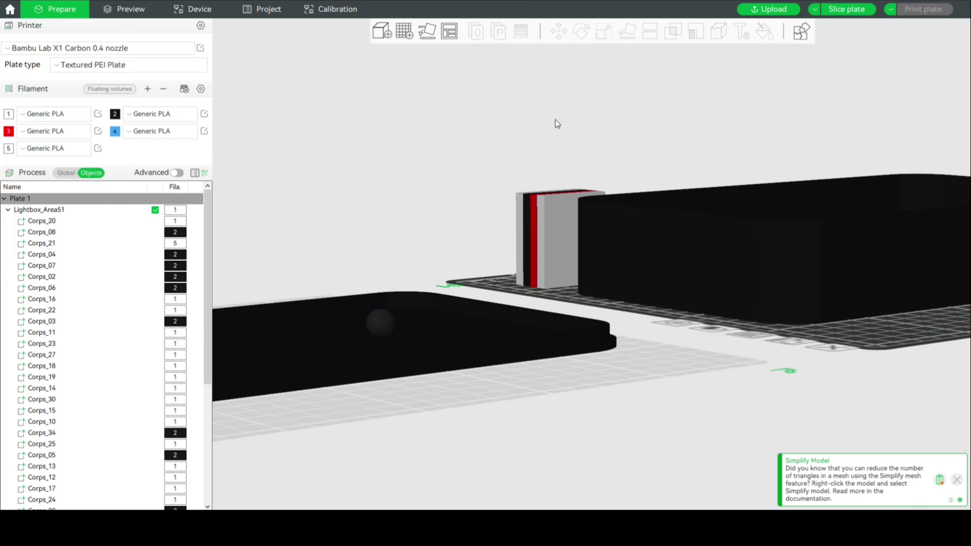
Lower the Generic-Sphere to Z -2.67 mm and check it from below the panel
click(376, 322)
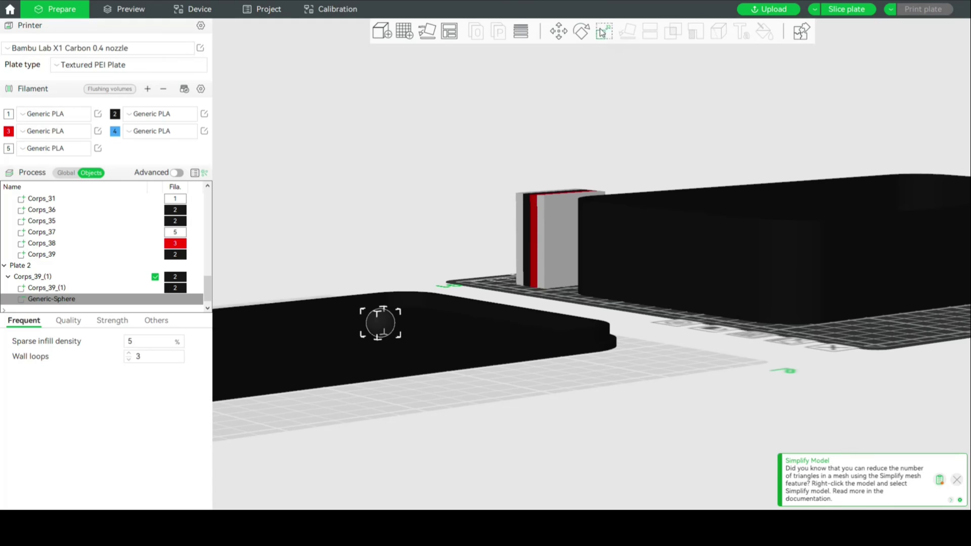
click(557, 34)
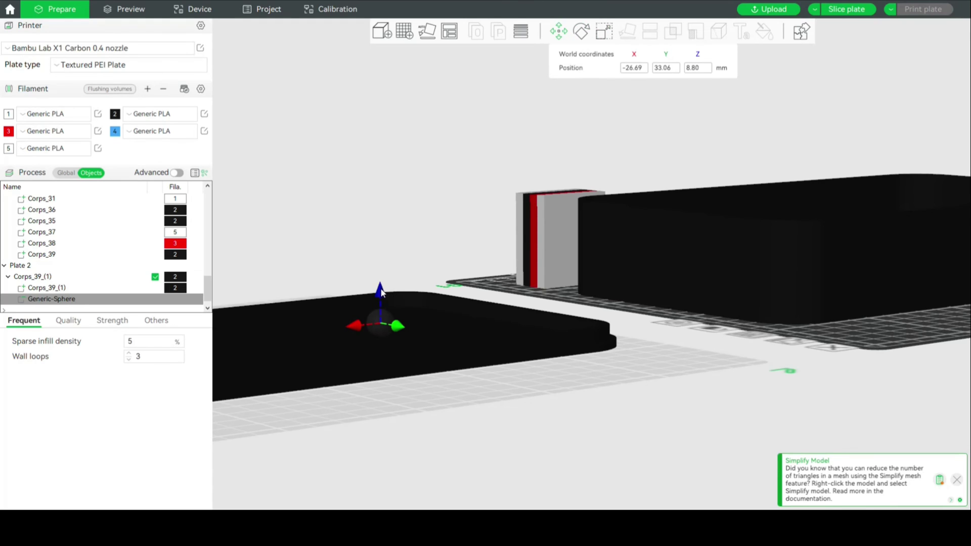
drag(381, 293, 390, 329)
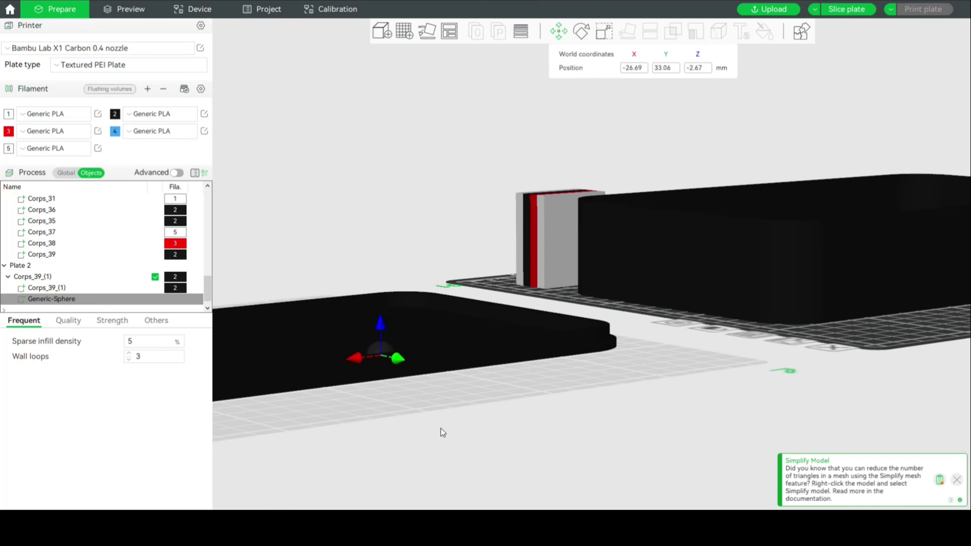
scroll(435, 430, up, 3)
drag(429, 436, 860, 359)
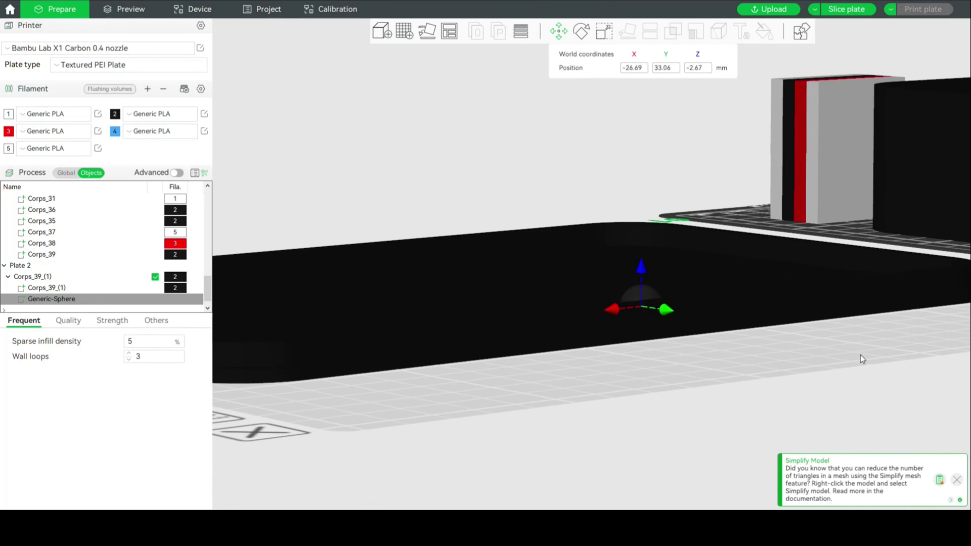
scroll(858, 350, up, 3)
scroll(857, 346, down, 5)
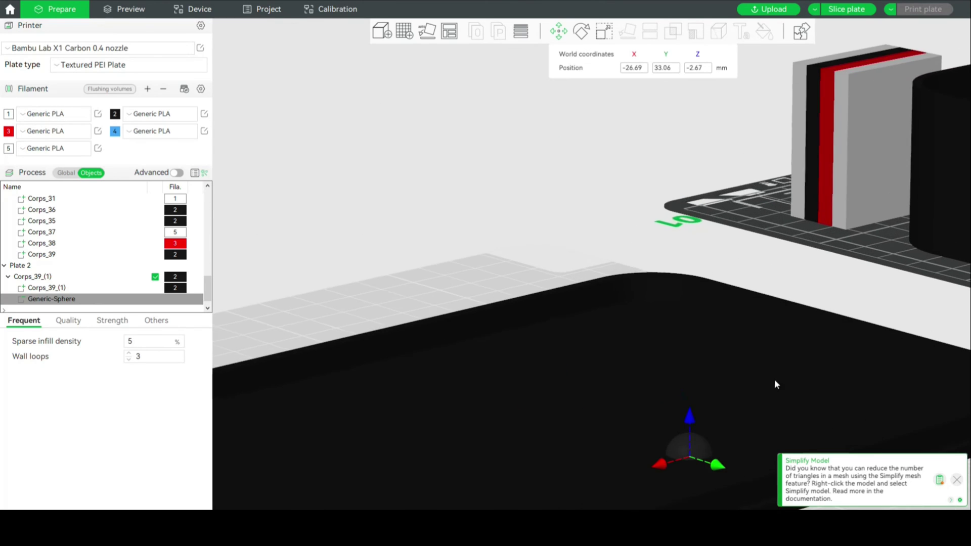
scroll(654, 235, up, 3)
scroll(632, 244, up, 5)
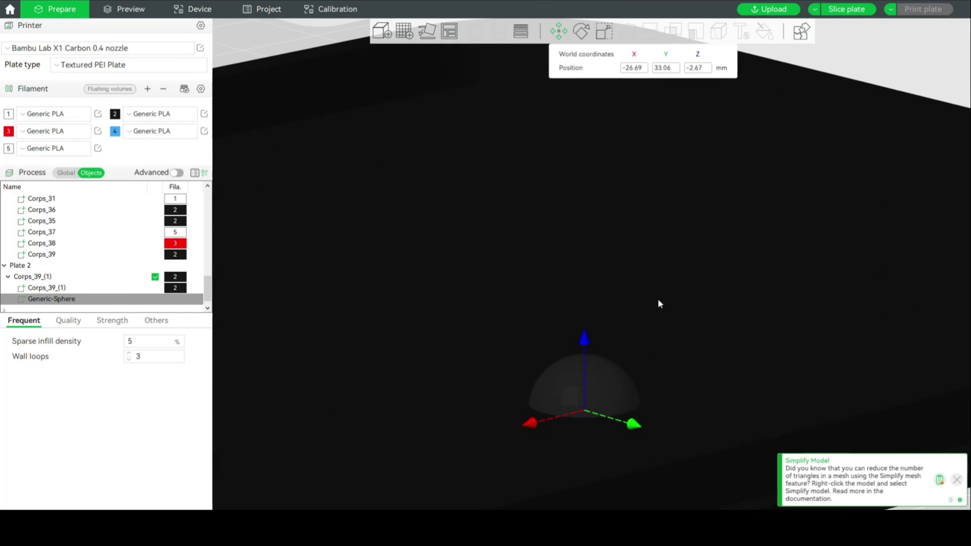
scroll(657, 298, down, 5)
scroll(662, 297, down, 1)
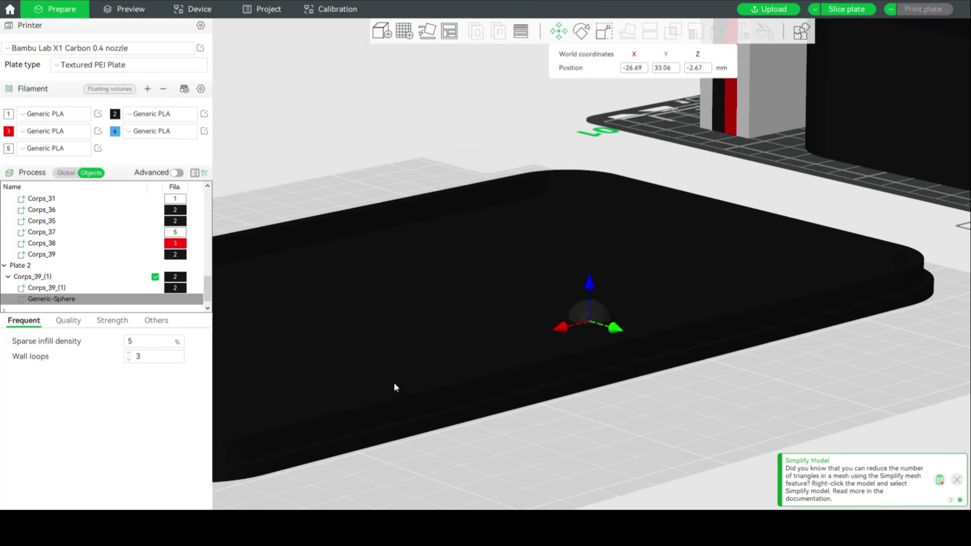
Slice plate 1 and tilt the preview to a steeper top-down angle
click(535, 127)
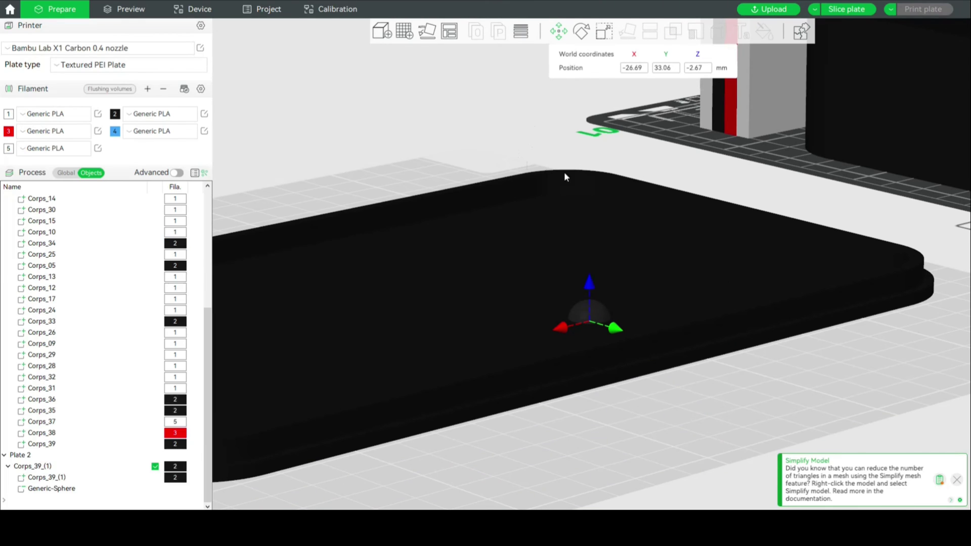
click(858, 11)
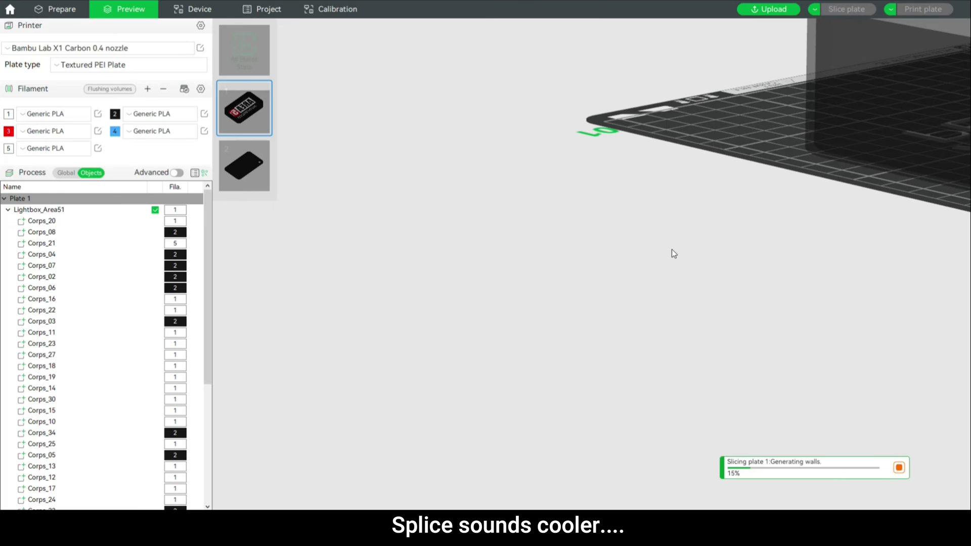
scroll(708, 277, down, 5)
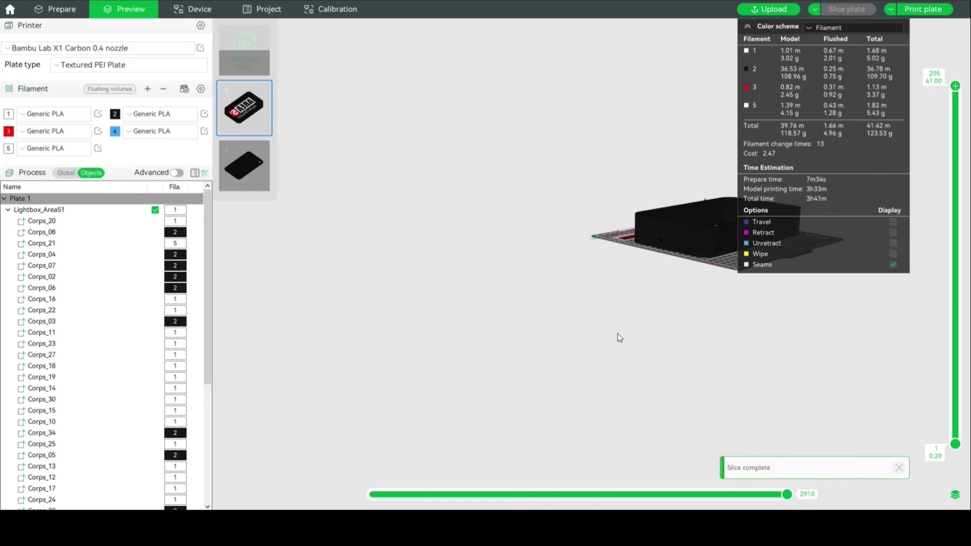
scroll(636, 326, up, 5)
drag(678, 297, 332, 402)
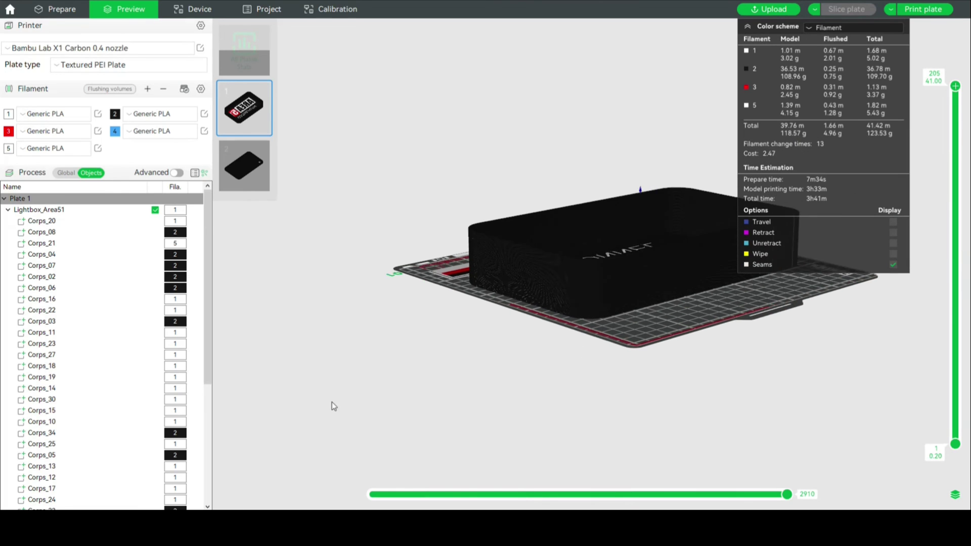
Slice plate 2 and inspect the base plate's cable hole (68.22 g, 1h49m)
click(255, 180)
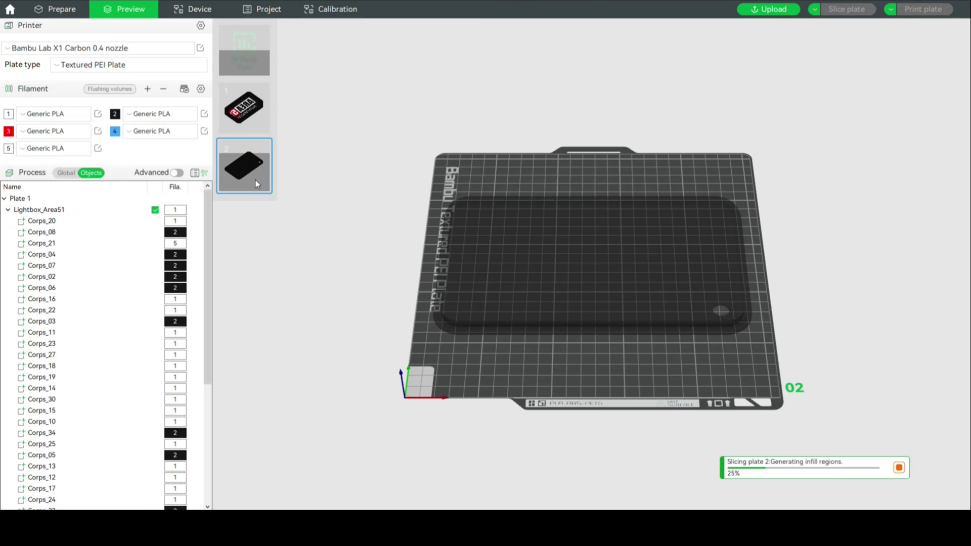
scroll(496, 342, up, 2)
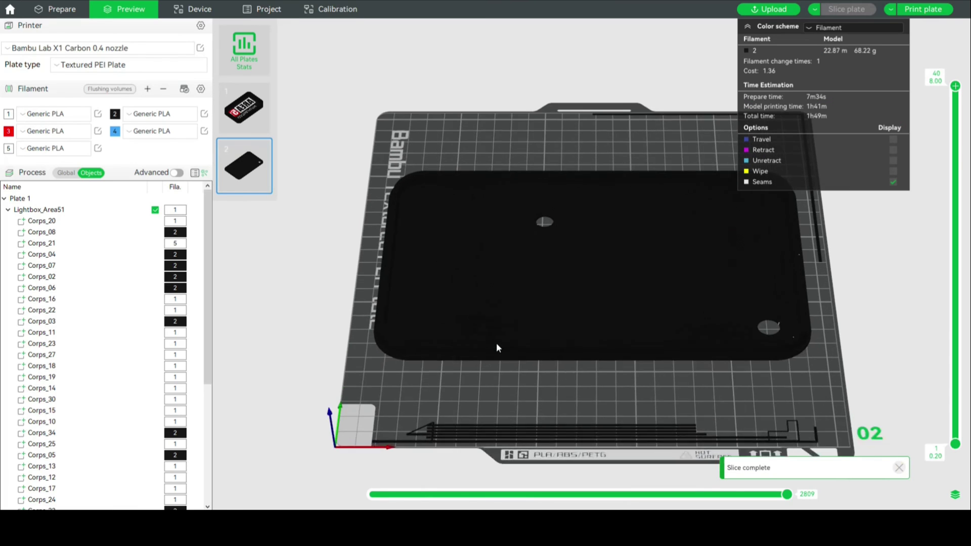
scroll(496, 342, up, 1)
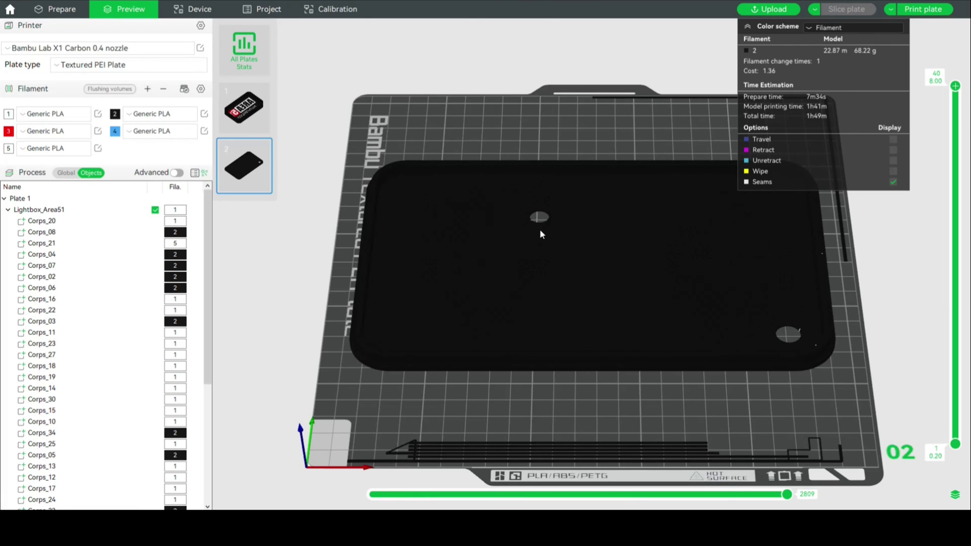
scroll(270, 299, down, 2)
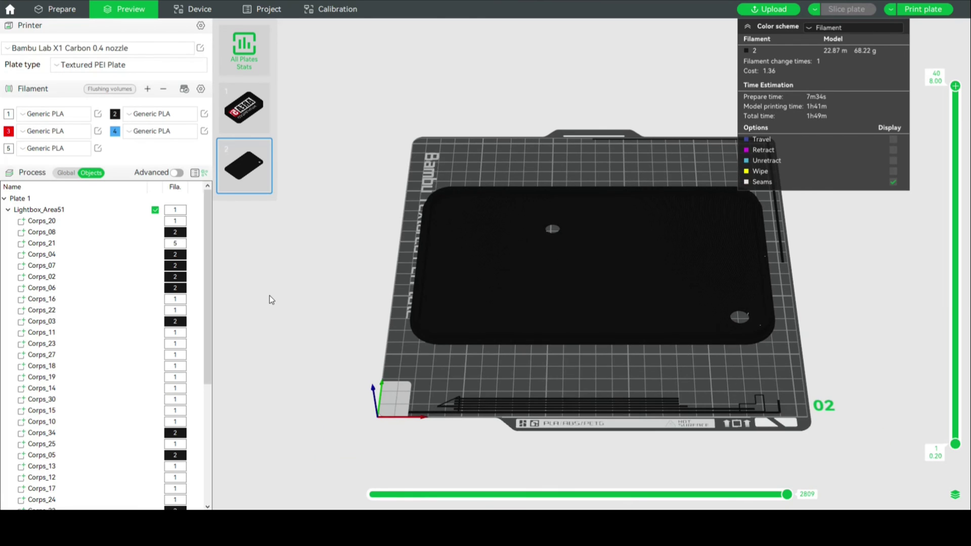
scroll(270, 298, down, 2)
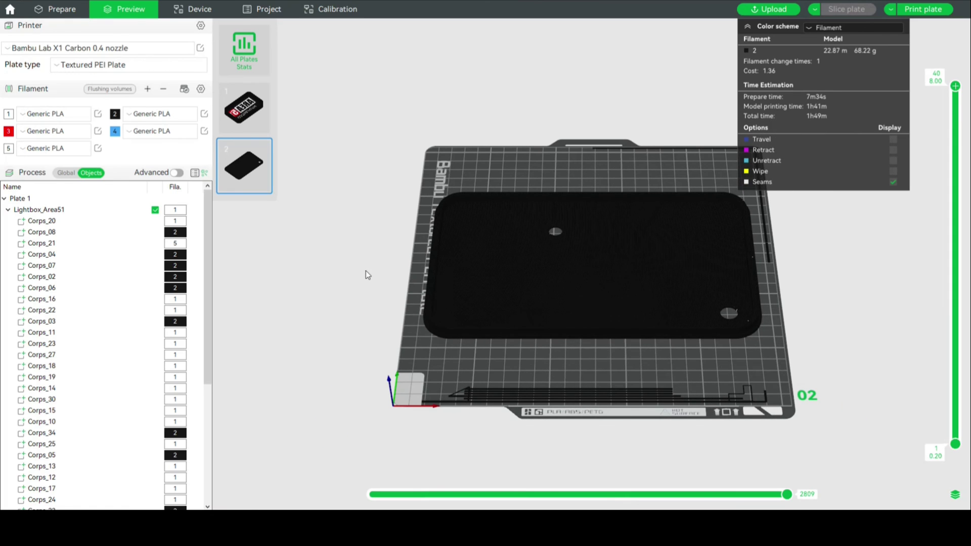
drag(345, 276, 310, 358)
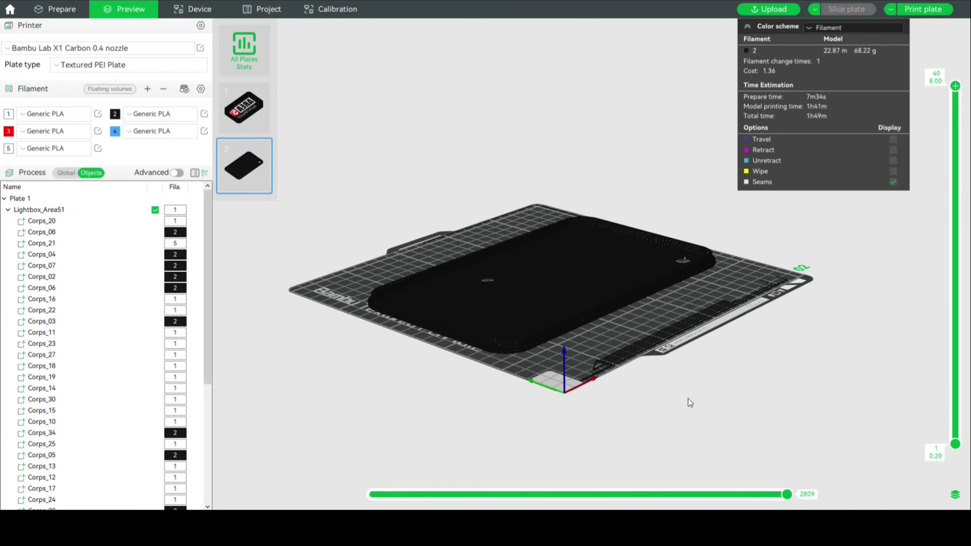
drag(663, 409, 781, 411)
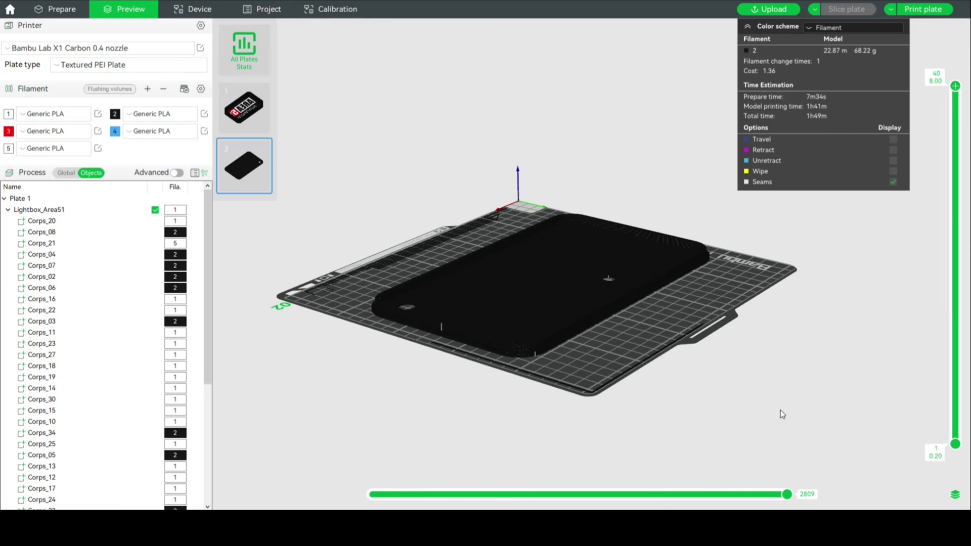